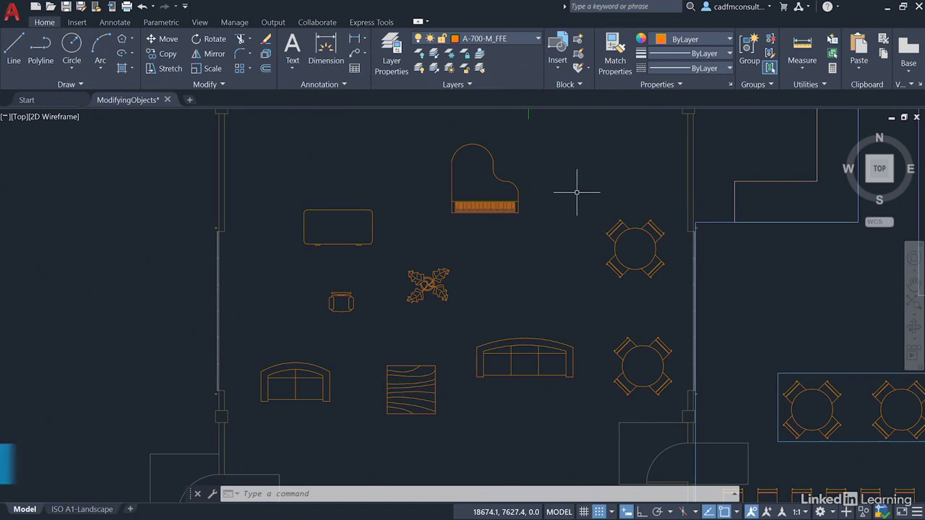
Zoom out and pan until the whole floor plan, restrooms to dining area, is in view
{"action": "scroll", "coordinate": [579, 186], "scroll_direction": "down", "scroll_amount": 2}
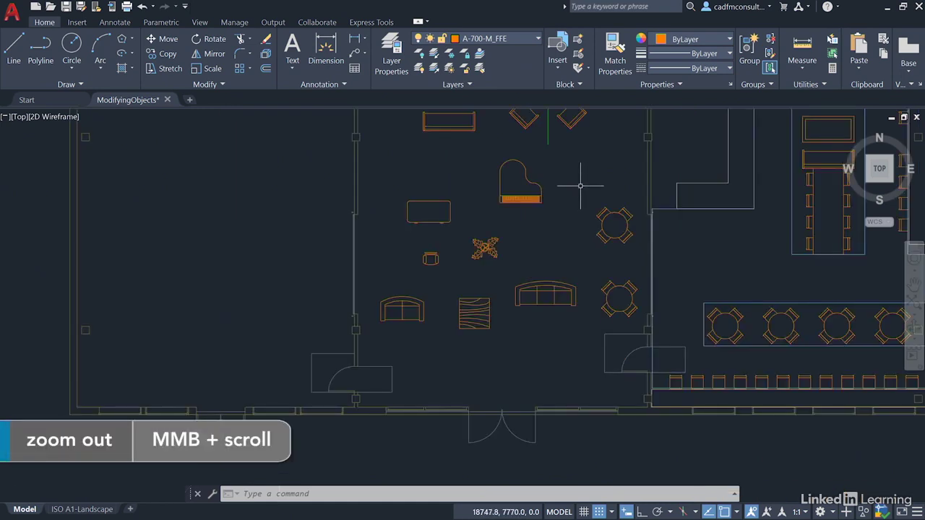
{"action": "mouse_move", "coordinate": [589, 162]}
{"action": "middle_mouse_down"}
{"action": "mouse_move", "coordinate": [581, 175]}
{"action": "mouse_move", "coordinate": [451, 248]}
{"action": "middle_mouse_up"}
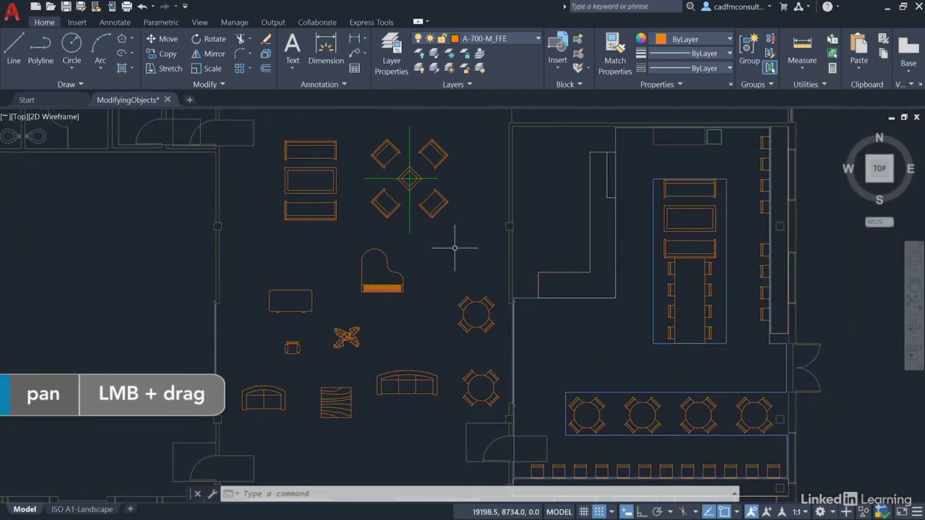
{"action": "scroll", "coordinate": [449, 247], "scroll_direction": "down", "scroll_amount": 2}
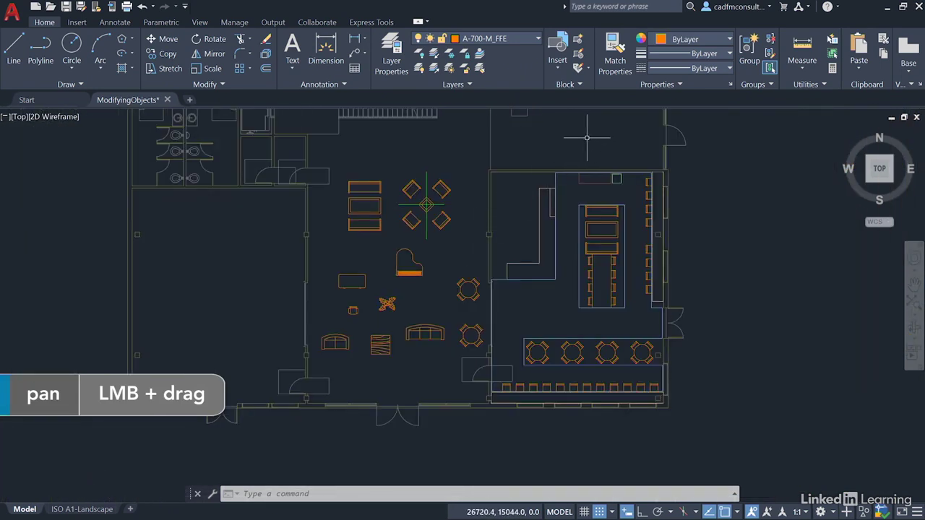
{"action": "middle_click_drag", "start_coordinate": [587, 137], "coordinate": [586, 182]}
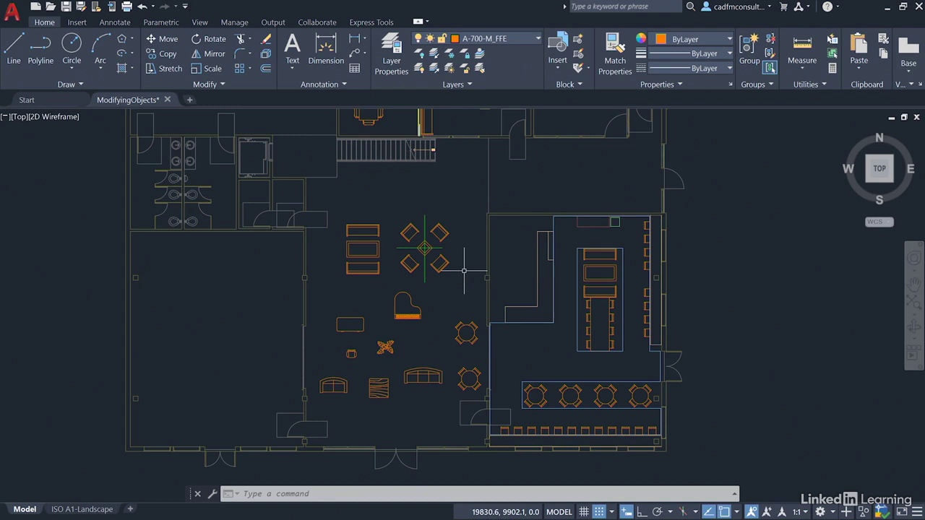
Select the lounge desk and open its context menu, then cancel and clear the selection
{"action": "left_click", "coordinate": [350, 325]}
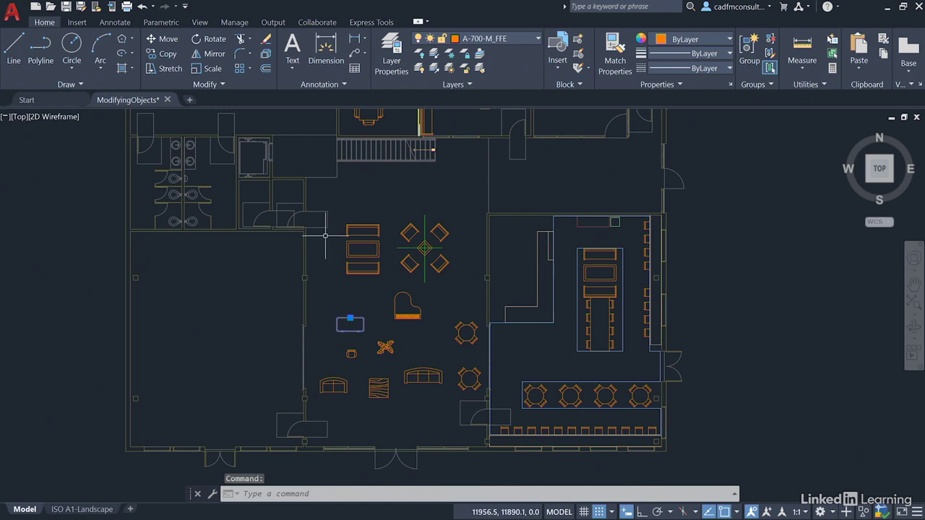
{"action": "right_click", "coordinate": [327, 214]}
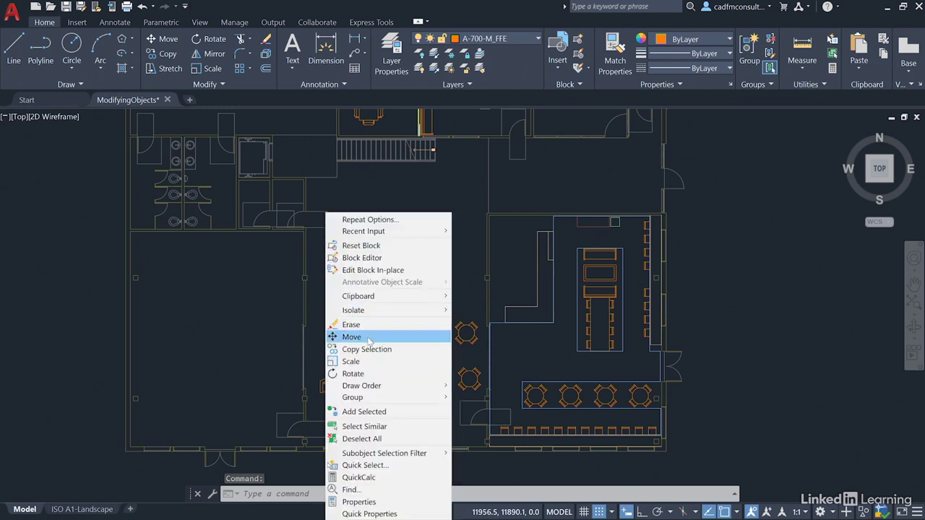
{"action": "key", "text": "Escape"}
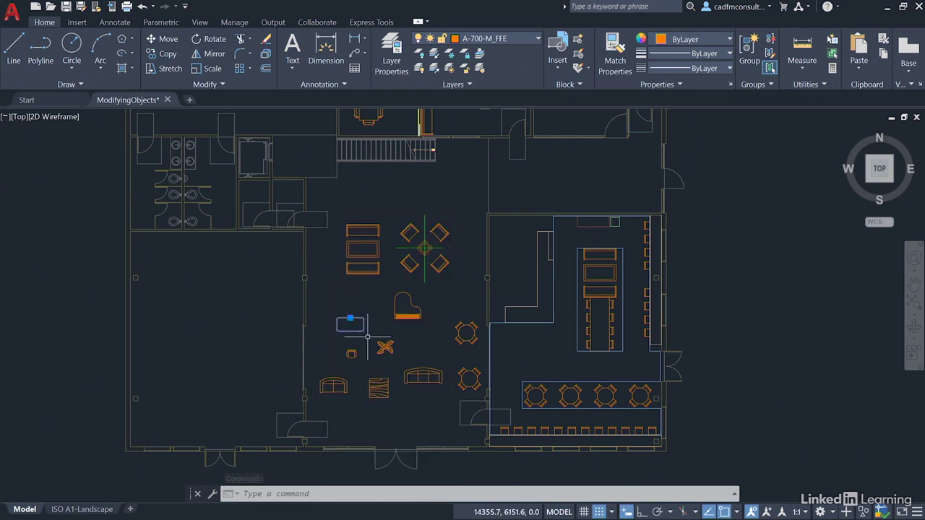
{"action": "key", "text": "Escape"}
{"action": "key", "text": "Escape"}
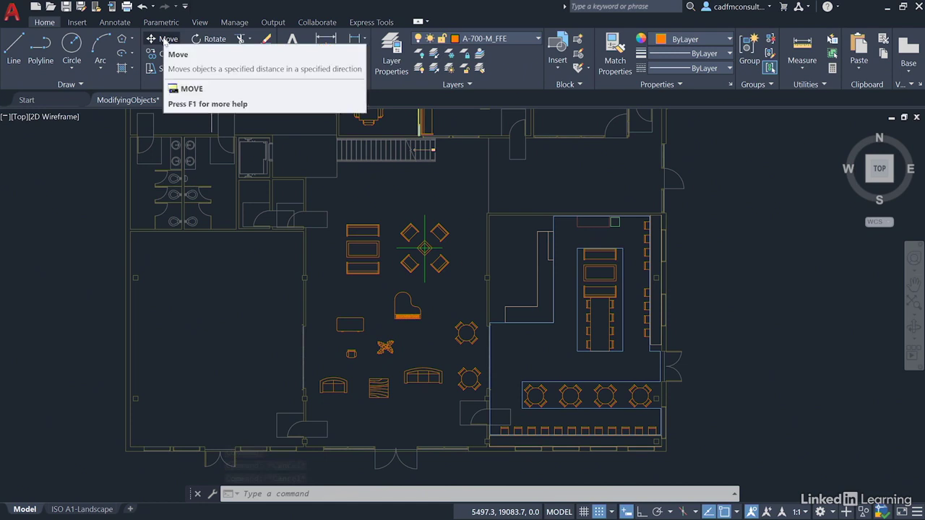
Cancel an attempted Move, then reselect the lounge desk and open its editing menu
{"action": "left_click", "coordinate": [164, 41]}
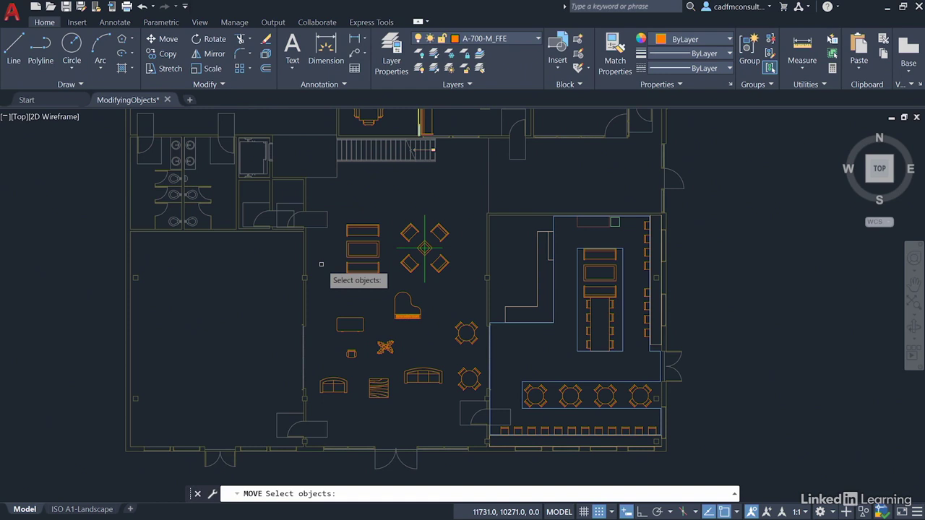
{"action": "key", "text": "Escape"}
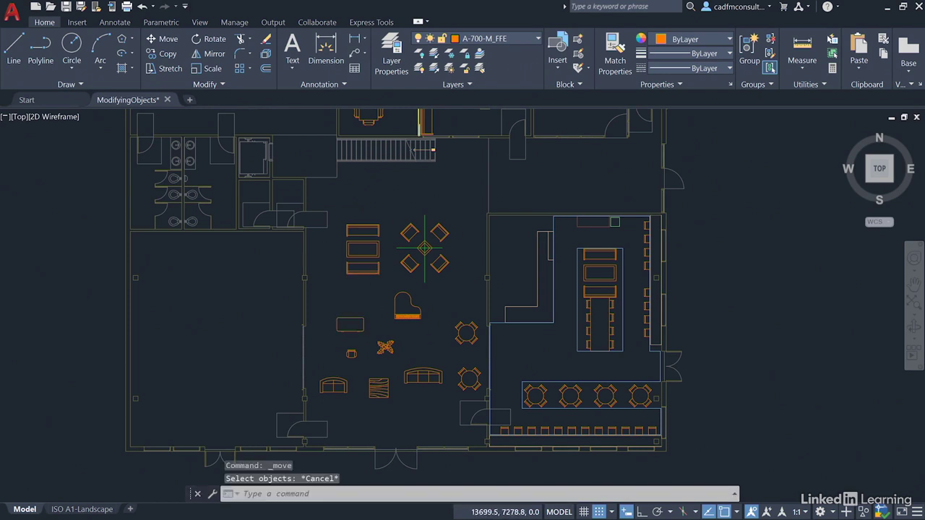
{"action": "left_click", "coordinate": [351, 319]}
{"action": "right_click", "coordinate": [360, 202]}
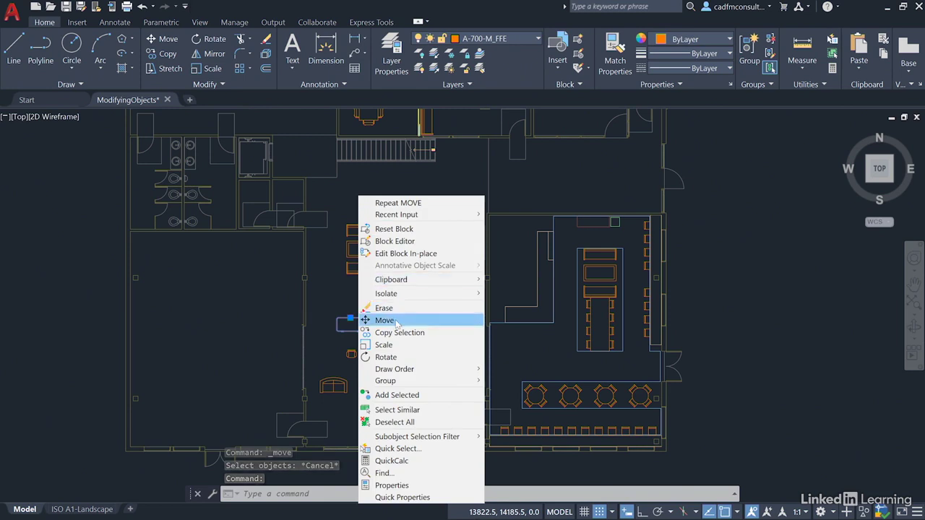
Move the desk from its midpoint base point up into the upper work area
{"action": "left_click", "coordinate": [369, 320]}
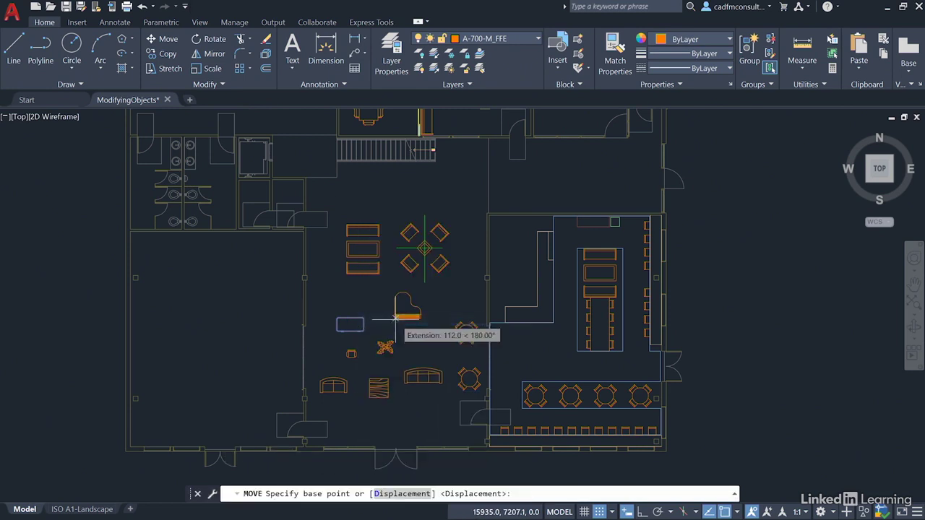
{"action": "left_click", "coordinate": [351, 318]}
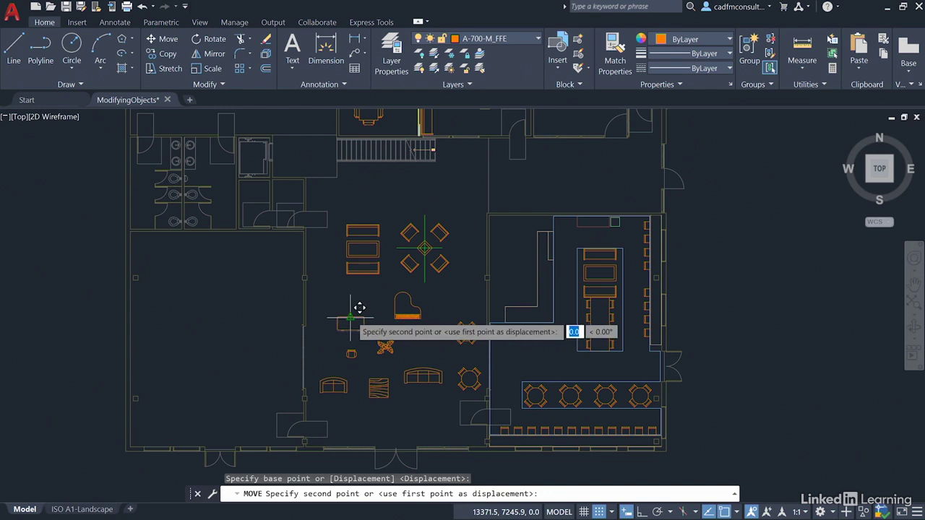
{"action": "left_click", "coordinate": [558, 148]}
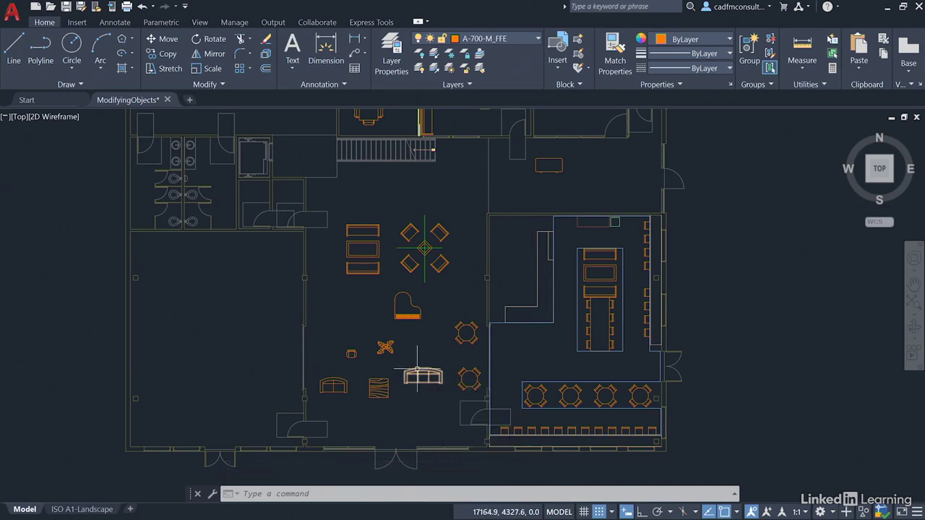
Grip-move the small chair to just below the relocated desk, then deselect it
{"action": "left_click", "coordinate": [351, 356]}
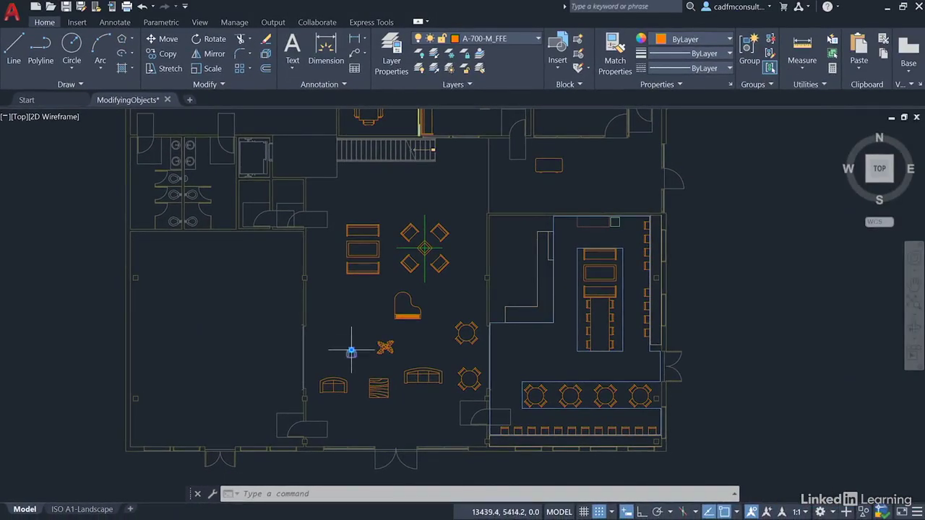
{"action": "left_click", "coordinate": [351, 352]}
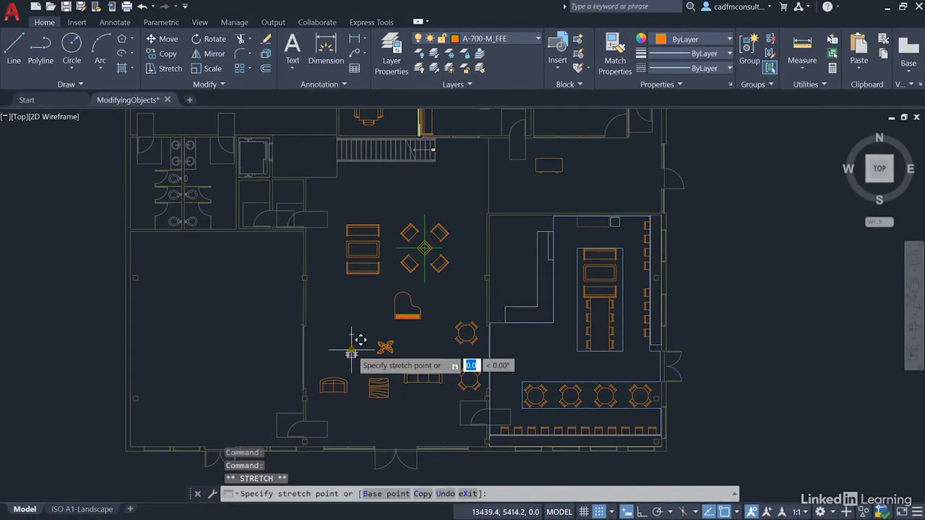
{"action": "left_click", "coordinate": [557, 169]}
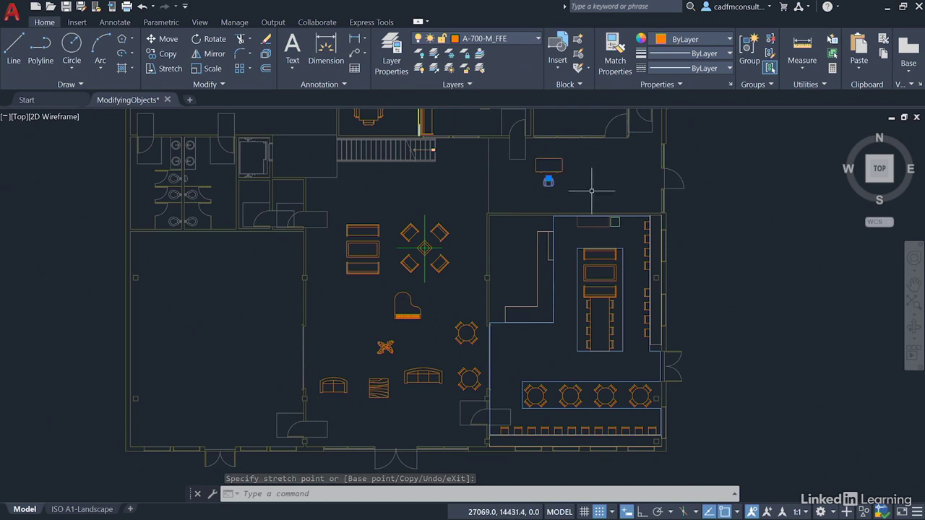
{"action": "key", "text": "Escape"}
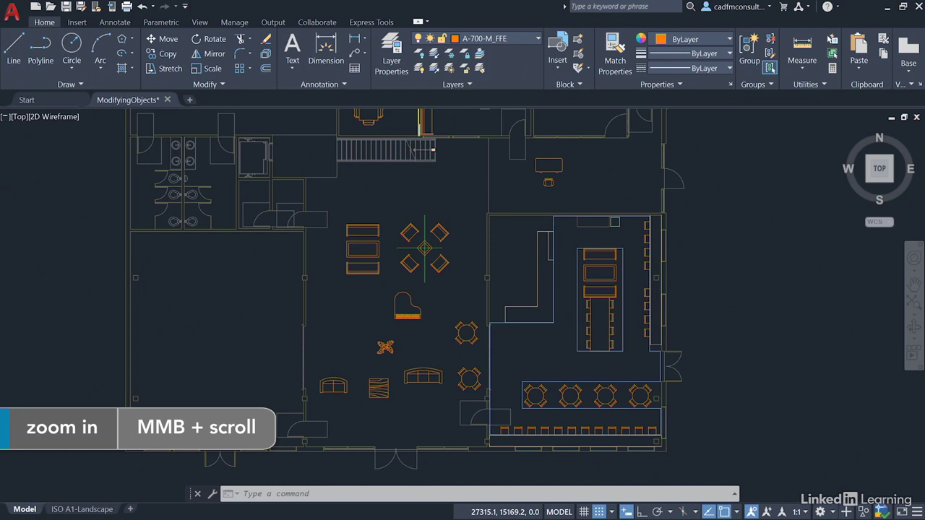
Zoom into the upper room, select both the desk and chair, and open their context menu
{"action": "scroll", "coordinate": [596, 177], "scroll_direction": "up", "scroll_amount": 2}
{"action": "scroll", "coordinate": [597, 177], "scroll_direction": "up", "scroll_amount": 2}
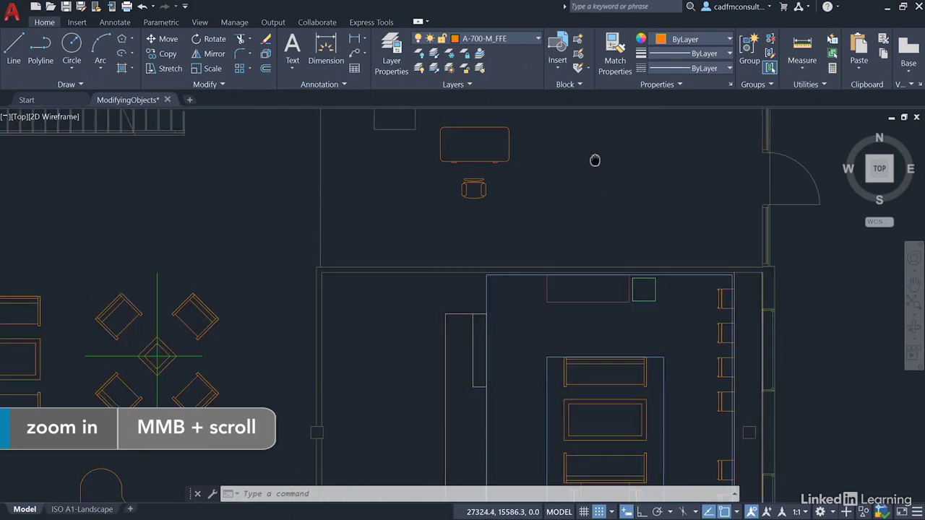
{"action": "middle_click_drag", "start_coordinate": [595, 159], "coordinate": [472, 266]}
{"action": "scroll", "coordinate": [472, 267], "scroll_direction": "up", "scroll_amount": 2}
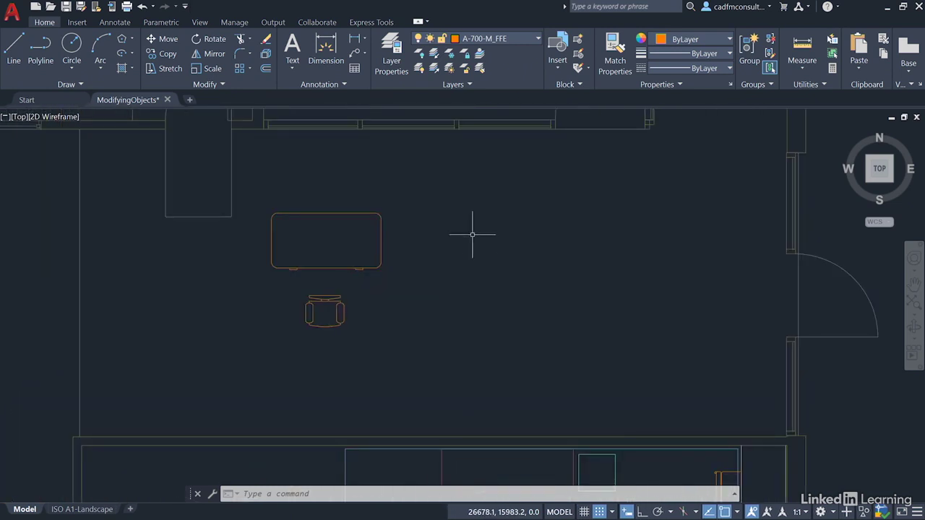
{"action": "middle_click_drag", "start_coordinate": [475, 234], "coordinate": [528, 261]}
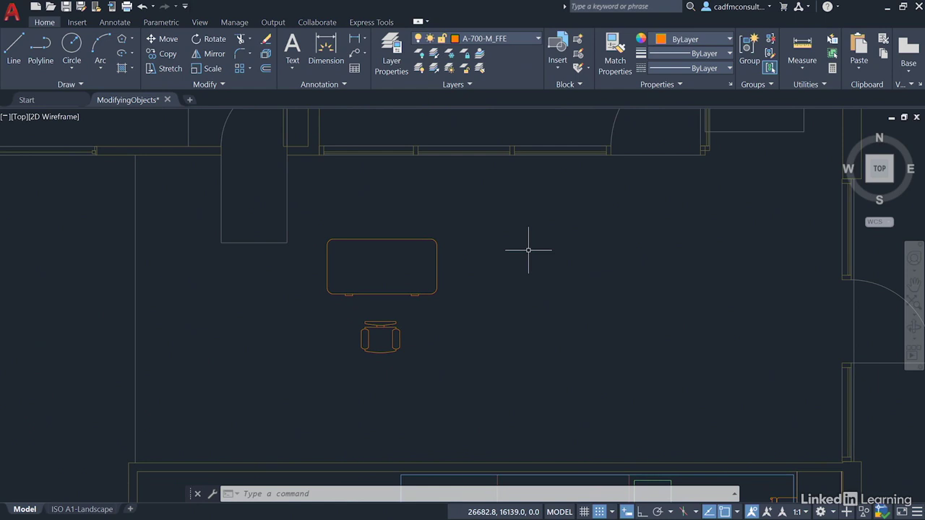
{"action": "left_click", "coordinate": [390, 241]}
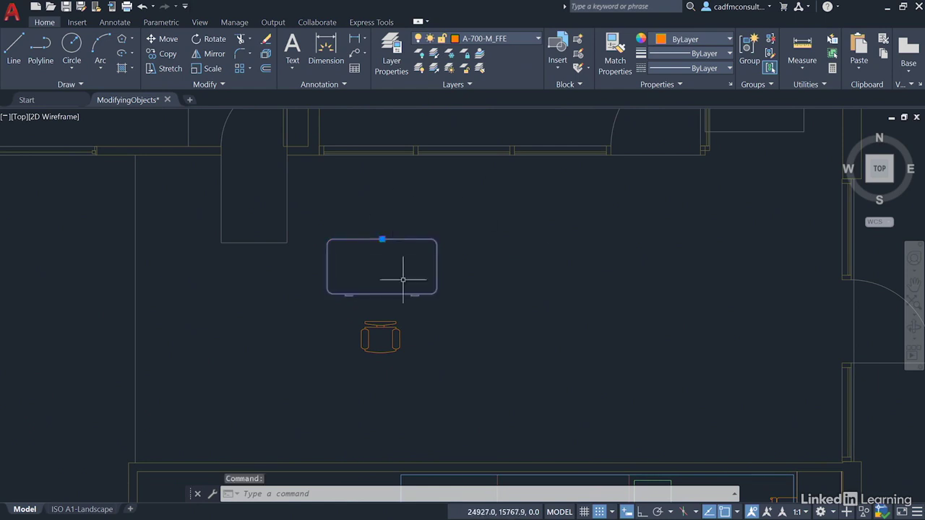
{"action": "left_click", "coordinate": [387, 323]}
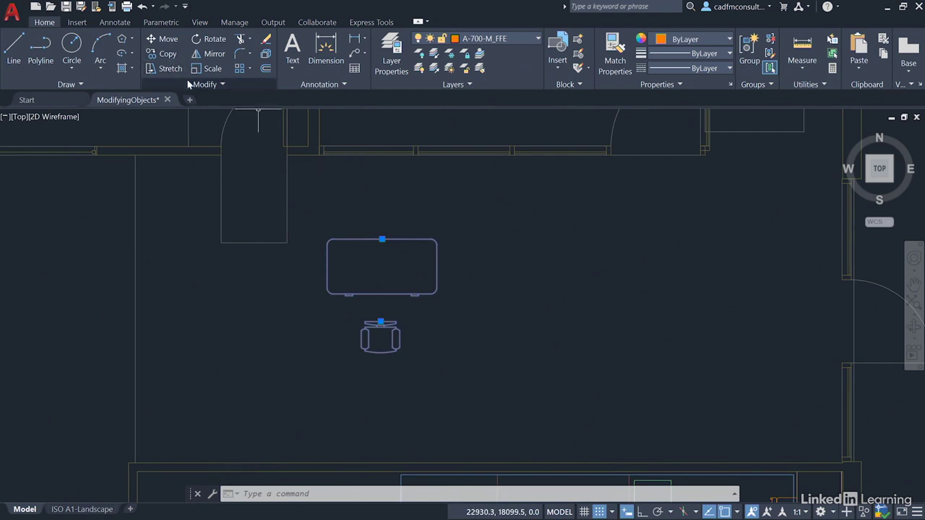
{"action": "right_click", "coordinate": [455, 177]}
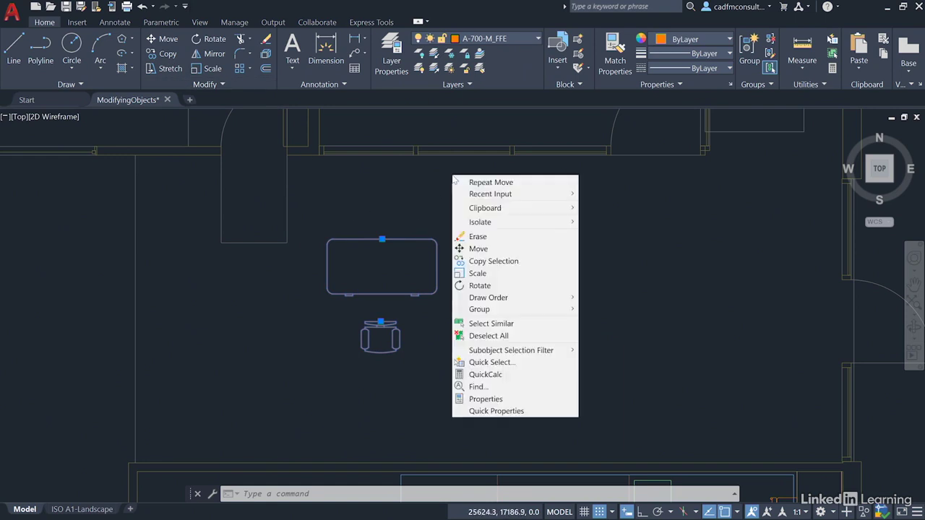
Copy the desk and chair once to the right, using the desk's top midpoint as base
{"action": "left_click", "coordinate": [508, 262]}
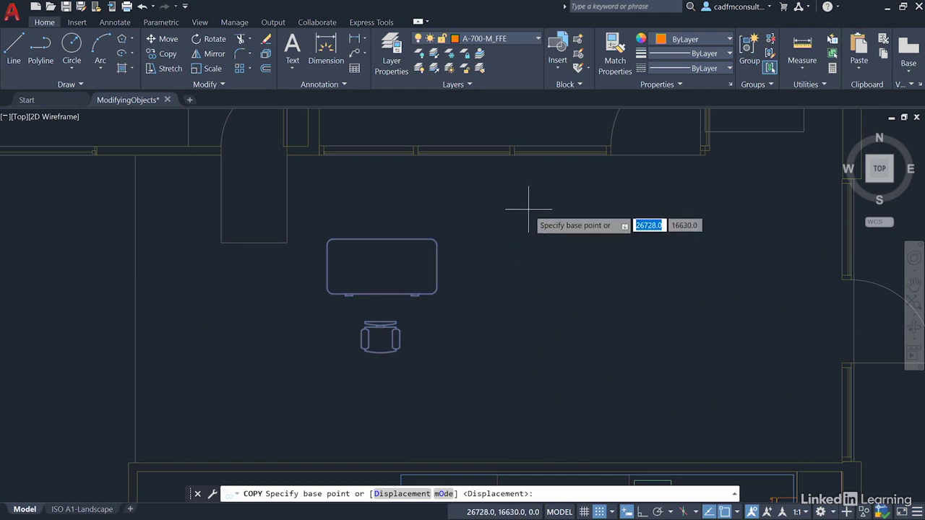
{"action": "left_click", "coordinate": [383, 239]}
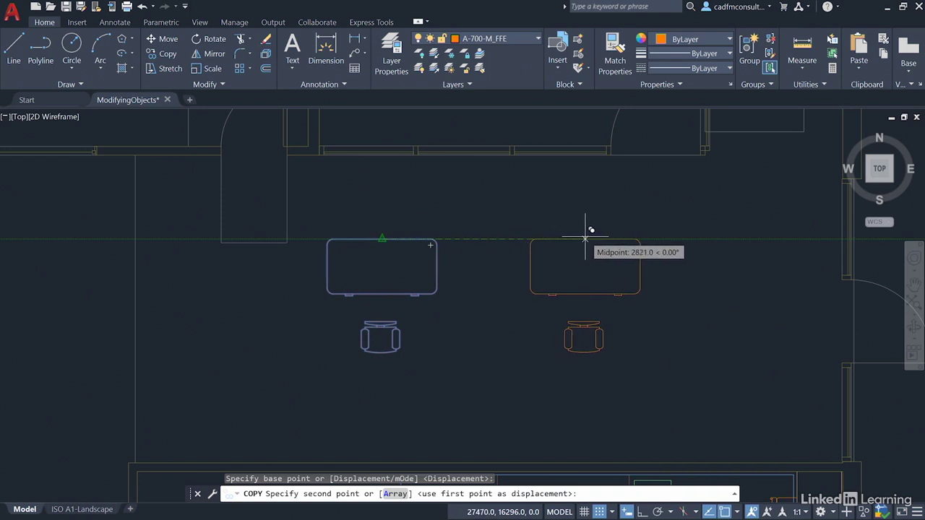
{"action": "left_click", "coordinate": [585, 237]}
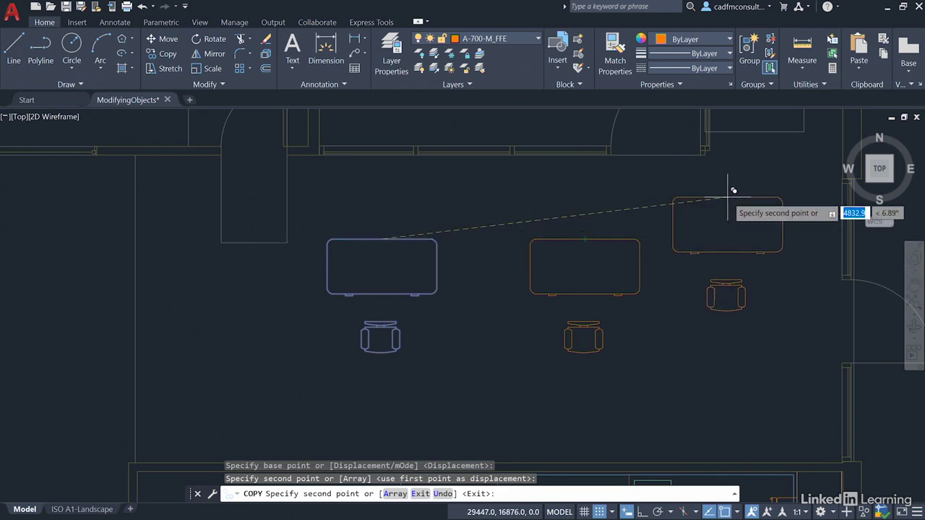
{"action": "key", "text": "Return"}
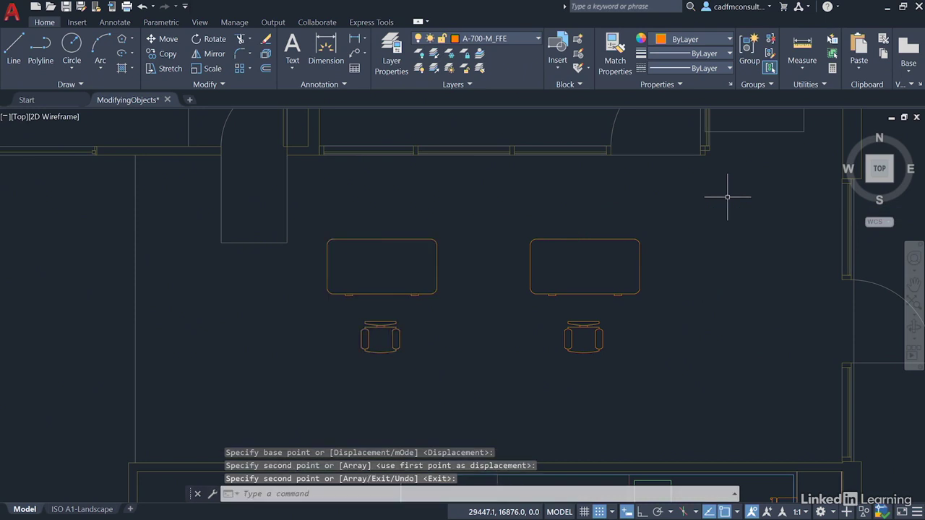